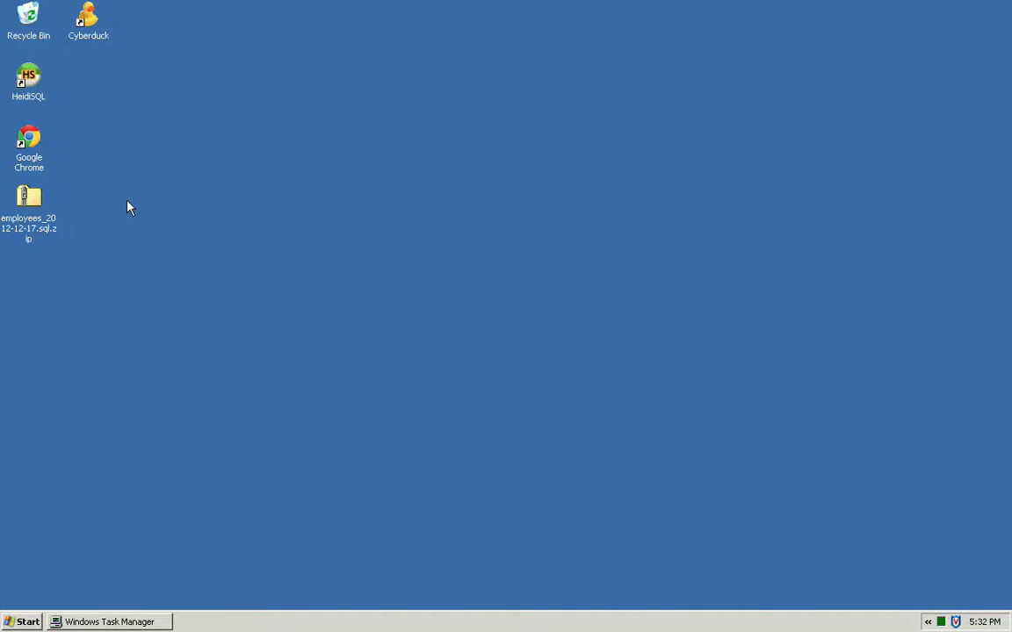
Extract the employees_2012-12-17.sql.zip archive to the default desktop folder and show the extracted files.
click(25, 201)
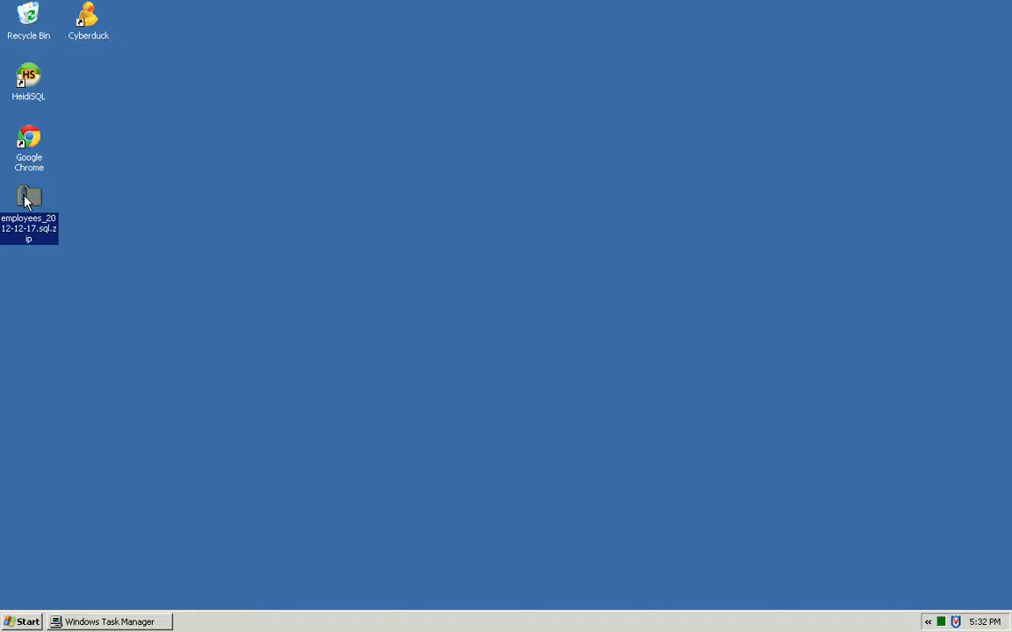
right_click(24, 201)
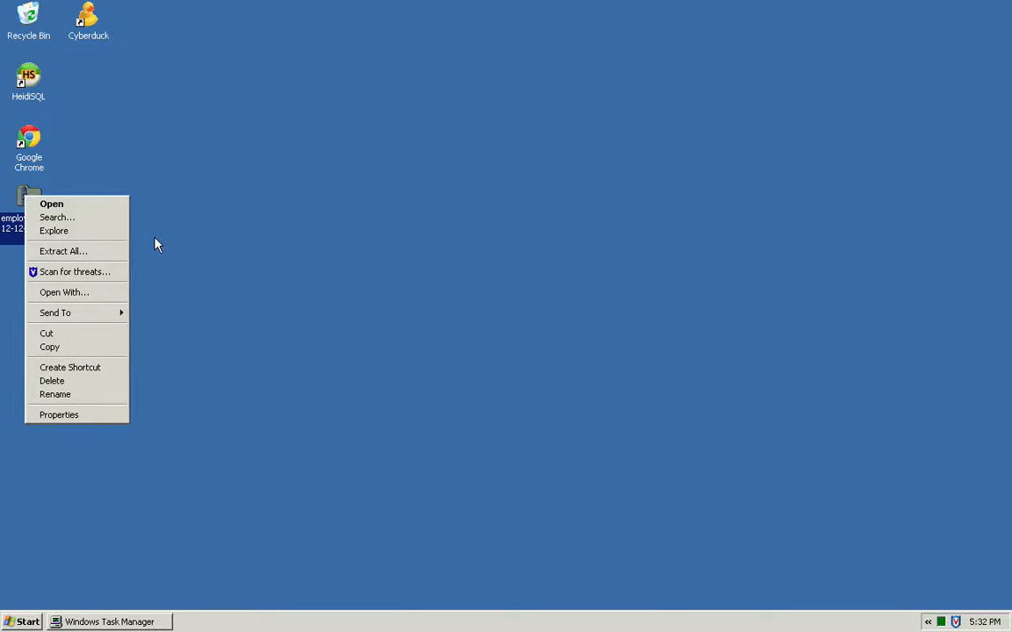
click(102, 252)
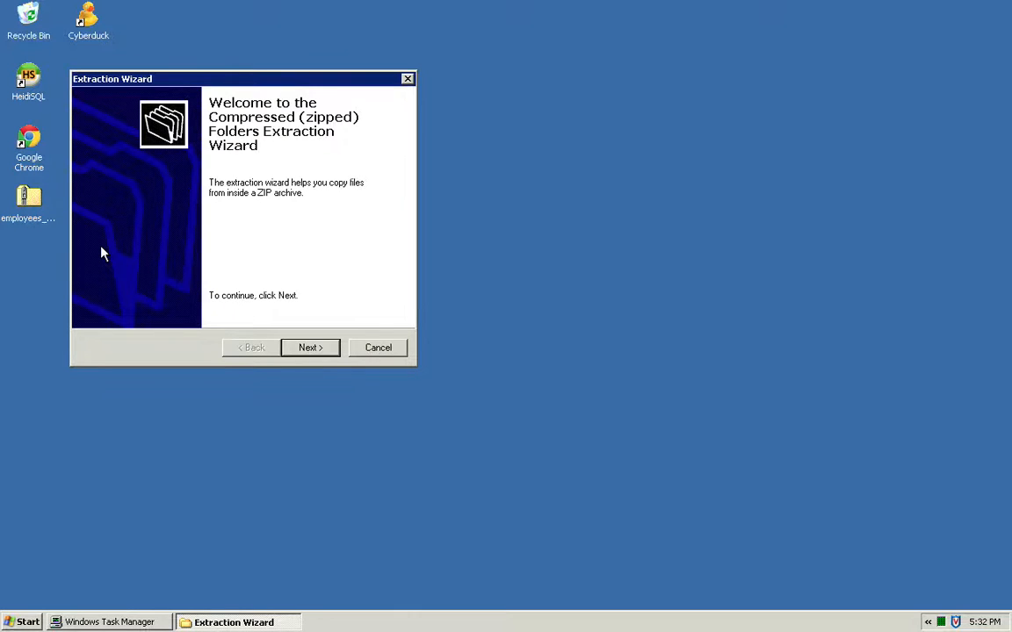
click(324, 352)
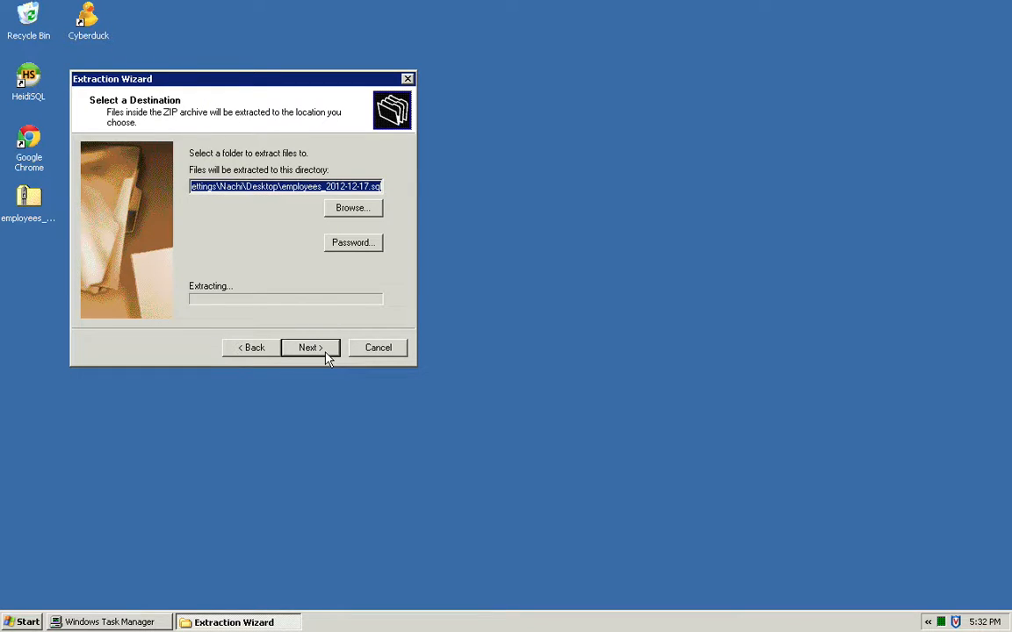
click(325, 350)
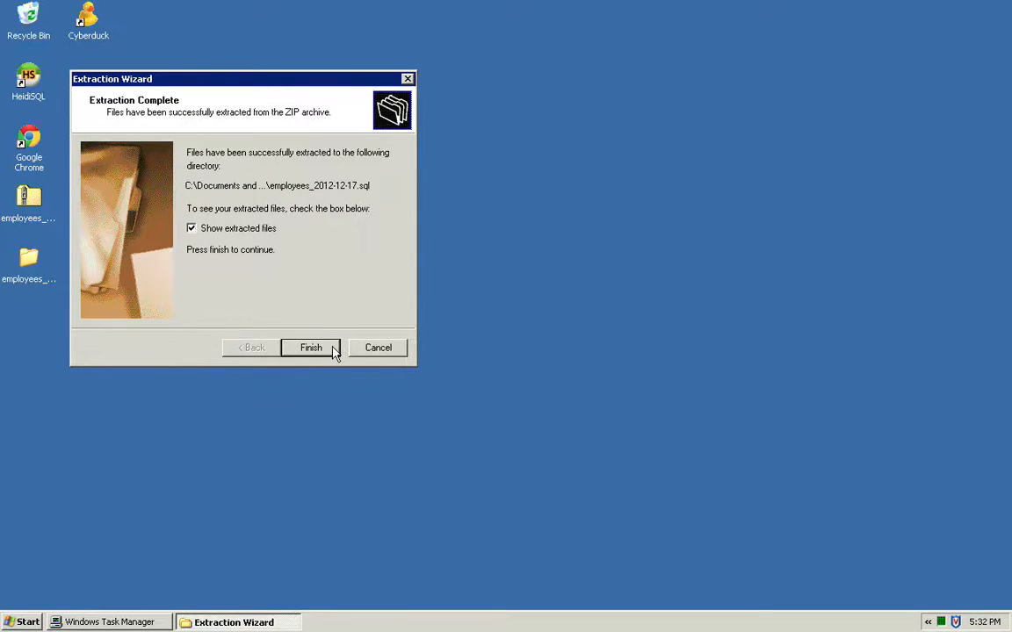
click(301, 349)
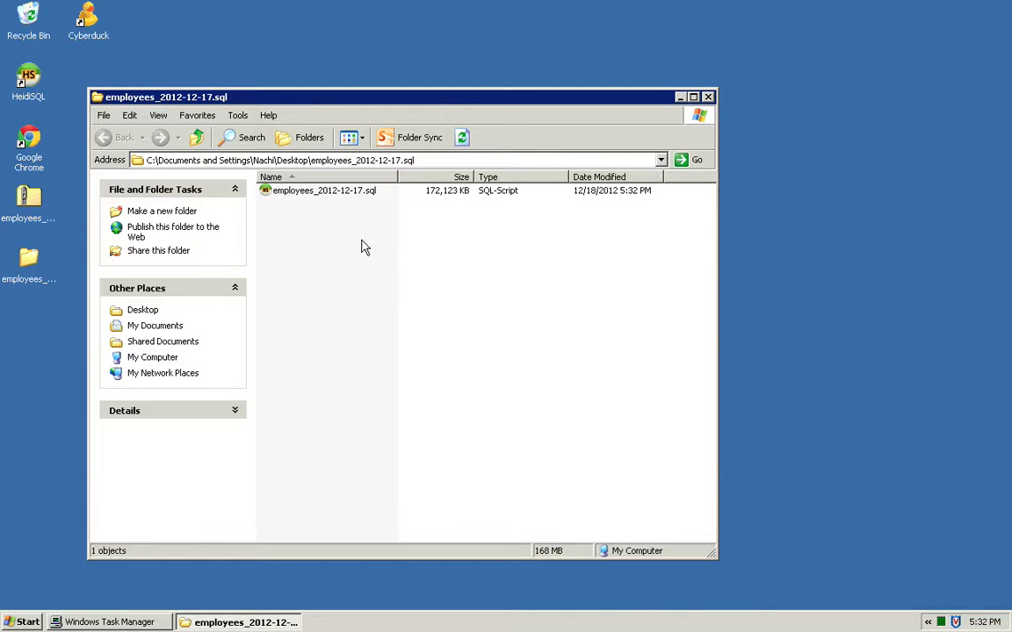
Launch HeidiSQL and connect to the MySQL server with the saved is465 session.
double_click(25, 72)
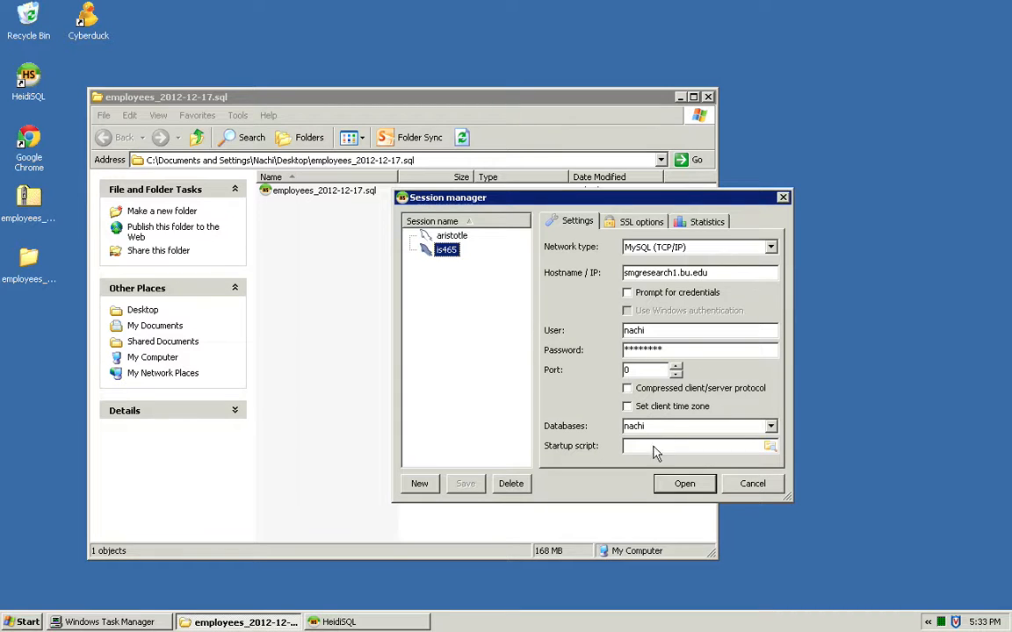
click(668, 332)
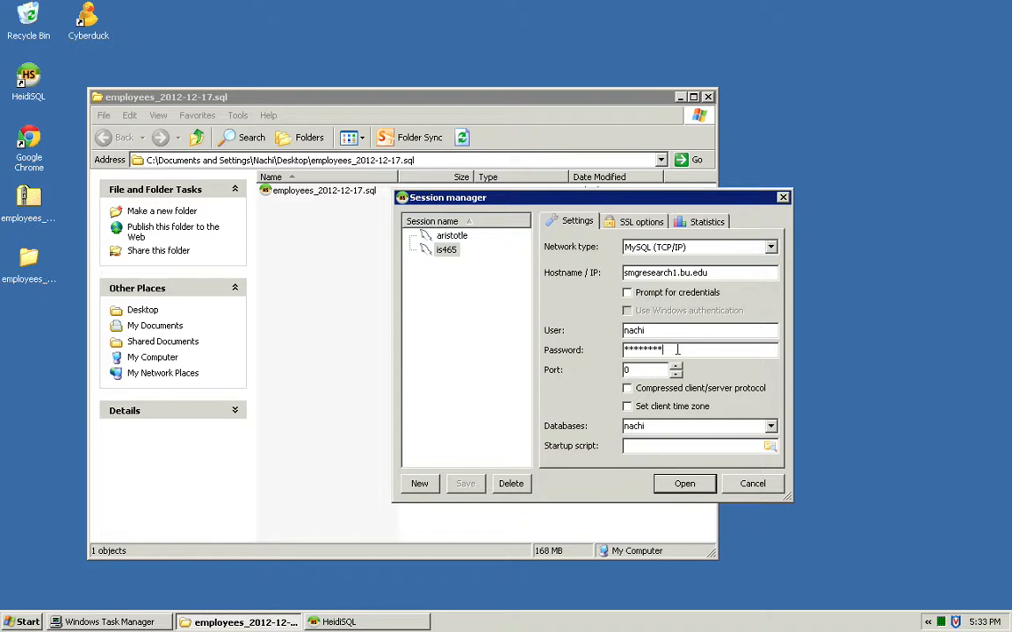
double_click(656, 426)
click(694, 483)
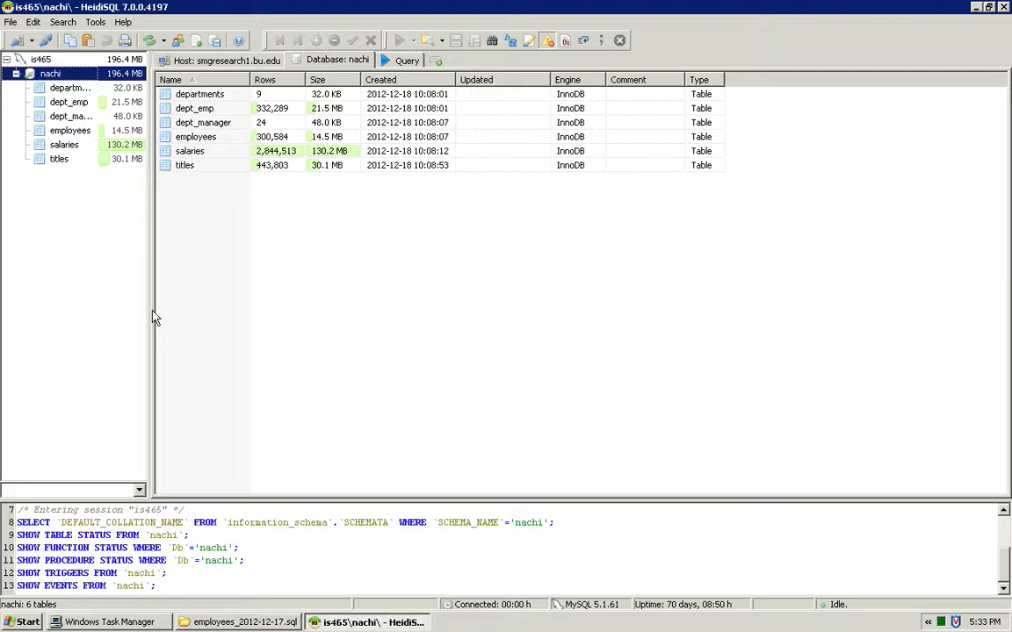
Empty the departments table of all its rows.
click(70, 88)
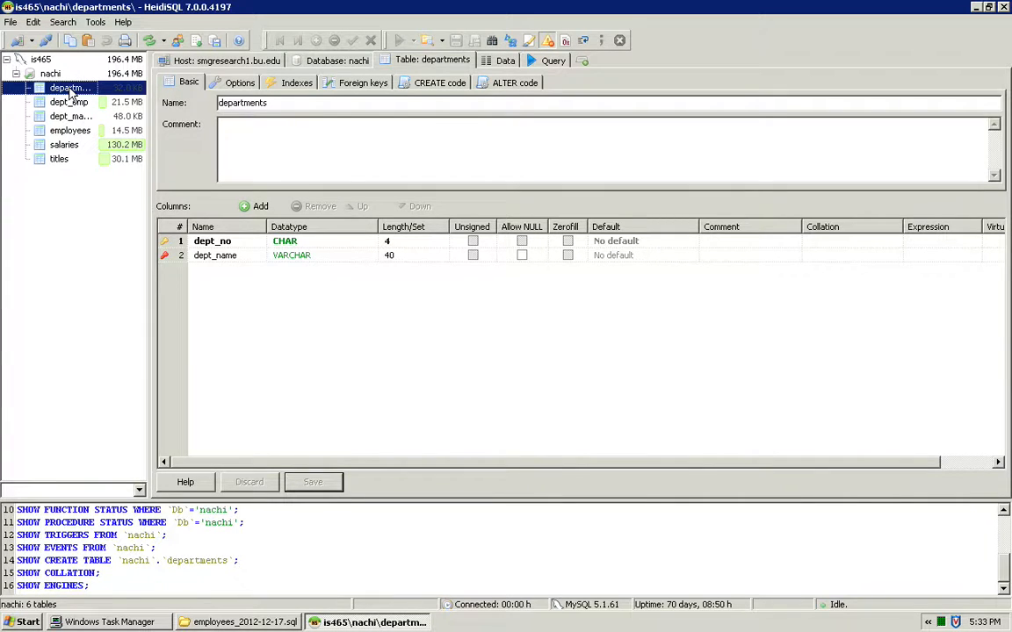
right_click(70, 90)
click(106, 128)
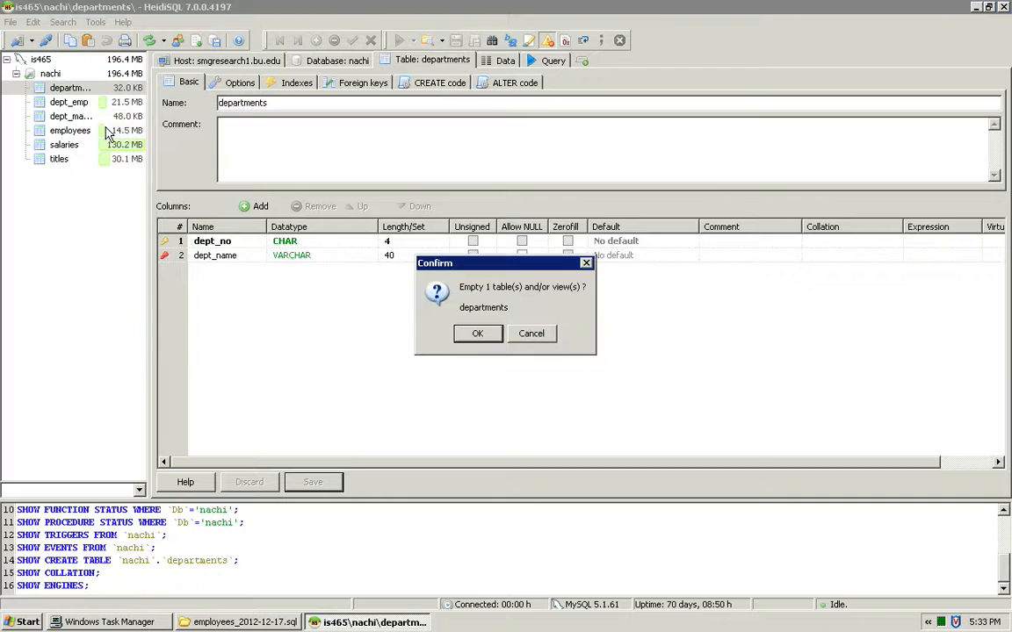
click(478, 331)
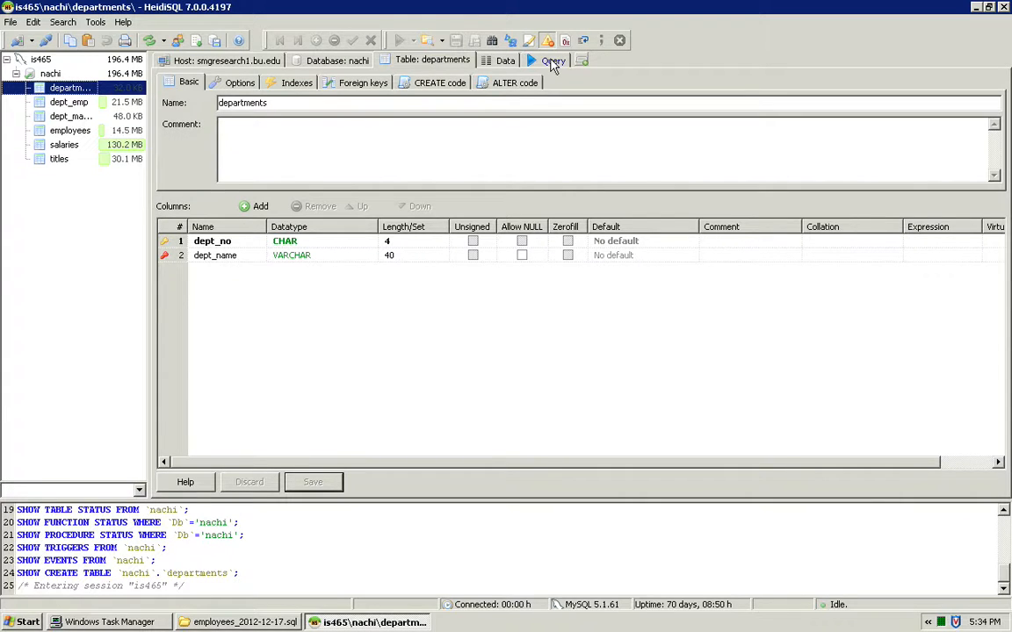
Drop the dept_emp table from the database.
click(65, 103)
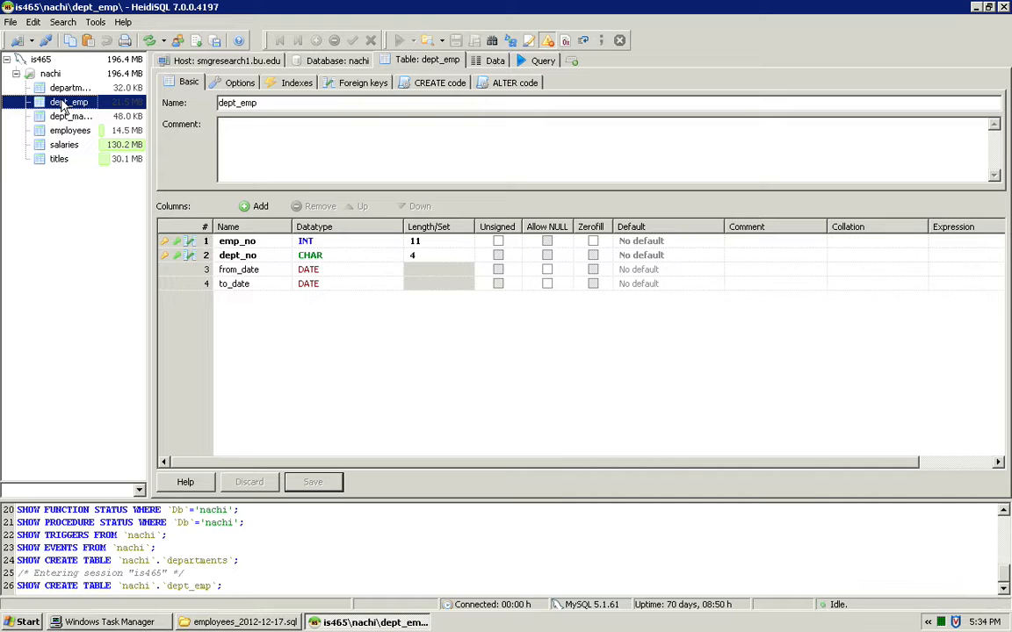
right_click(64, 104)
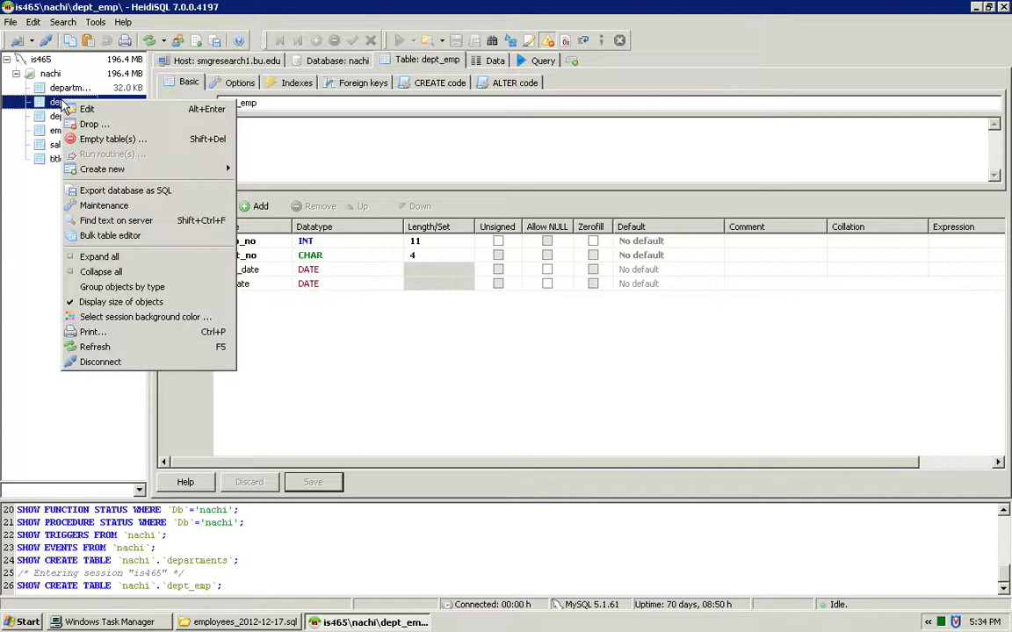
click(101, 125)
click(475, 333)
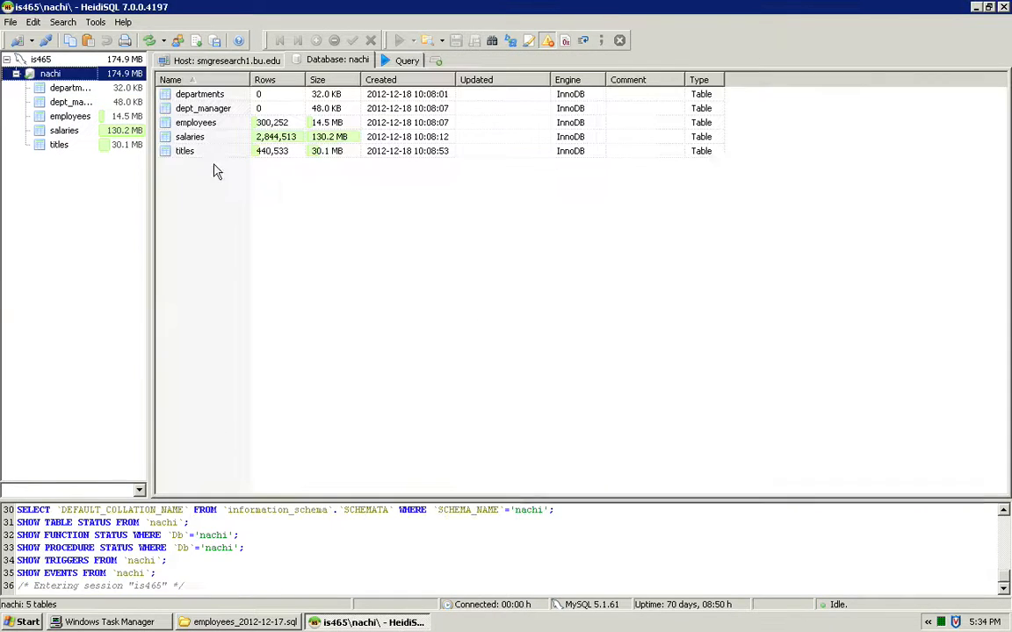
Drop the departments table from the database.
click(60, 87)
right_click(61, 91)
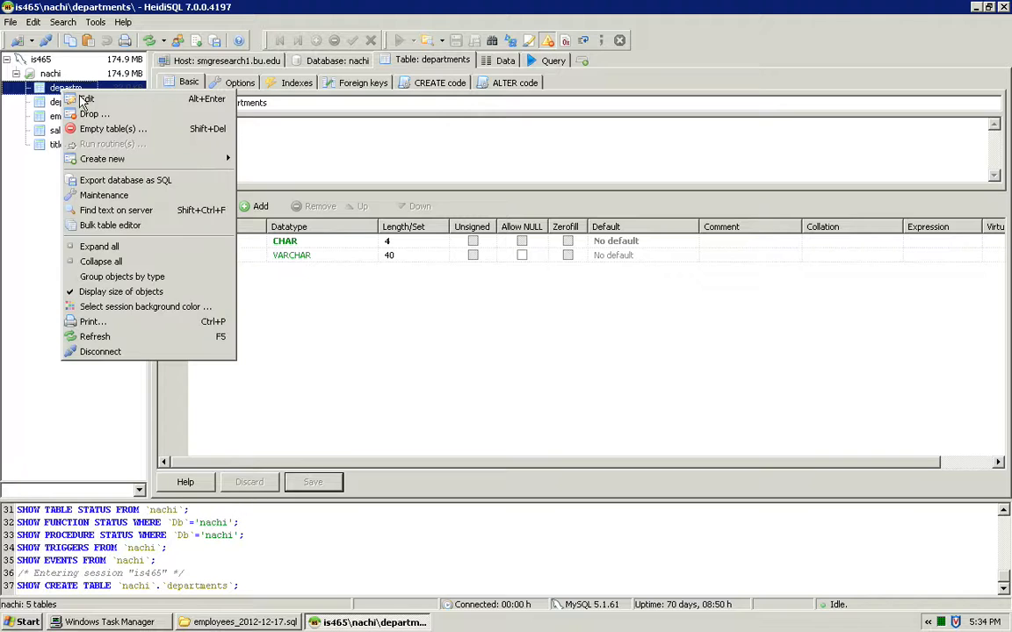
click(99, 113)
click(478, 333)
Drop the dept_manager table from the database.
click(62, 88)
right_click(64, 90)
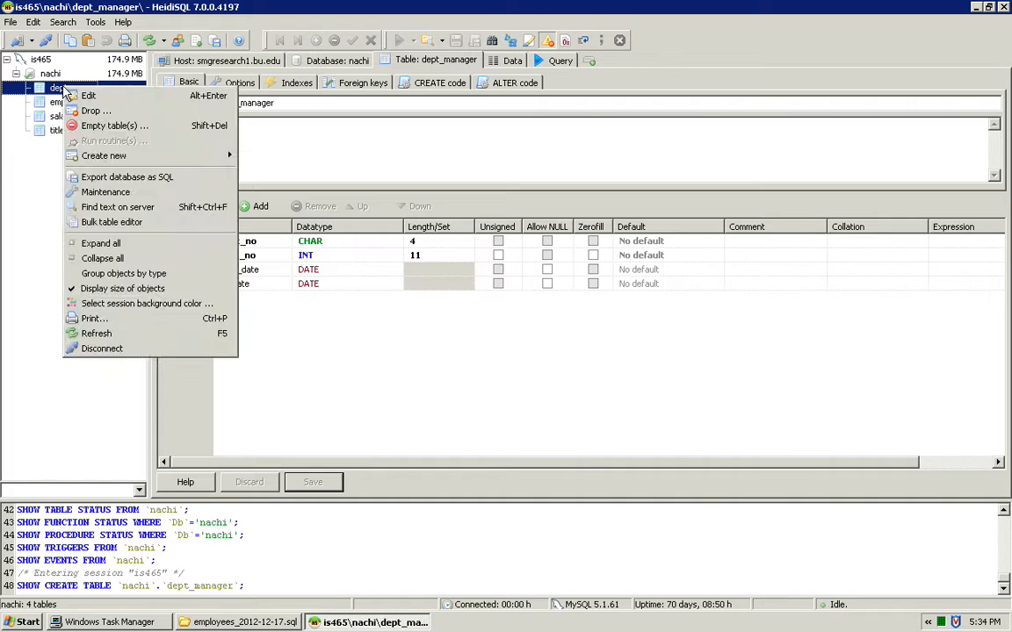
click(91, 112)
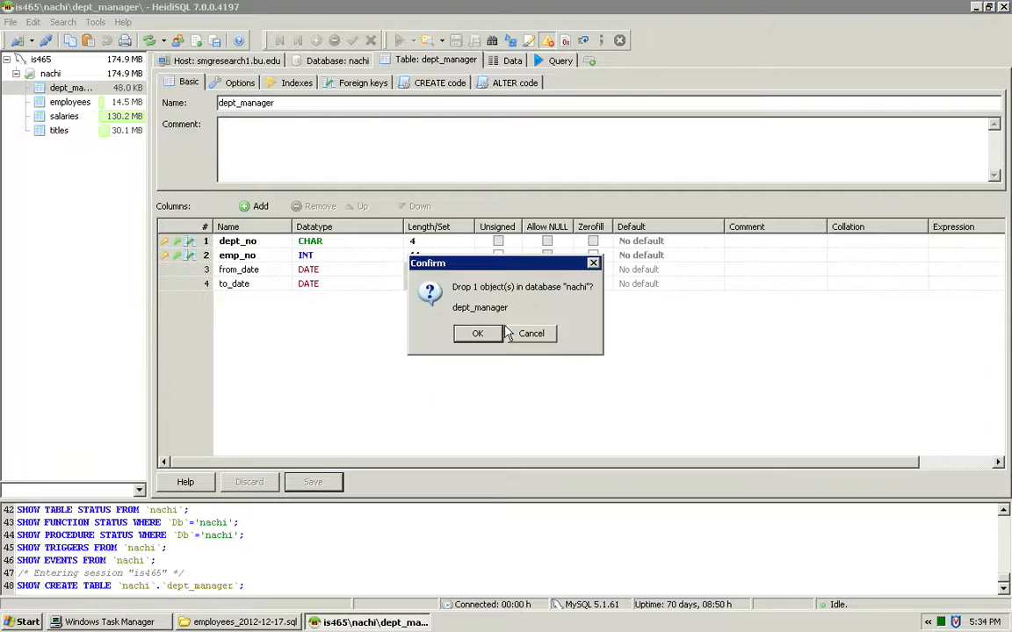
click(474, 333)
Drop the employees table from the database.
click(73, 91)
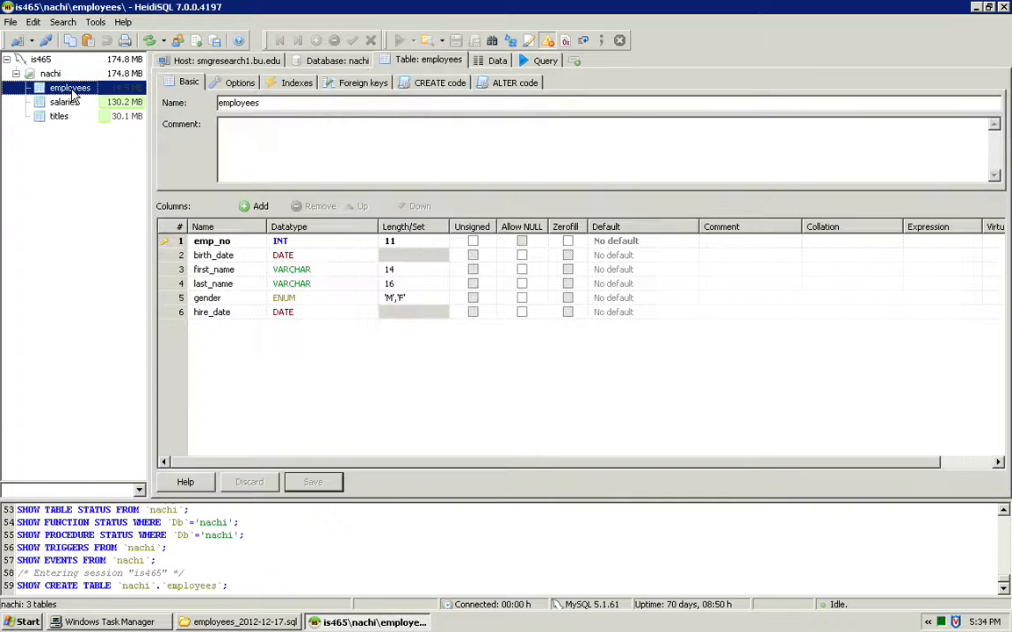
click(59, 117)
click(72, 75)
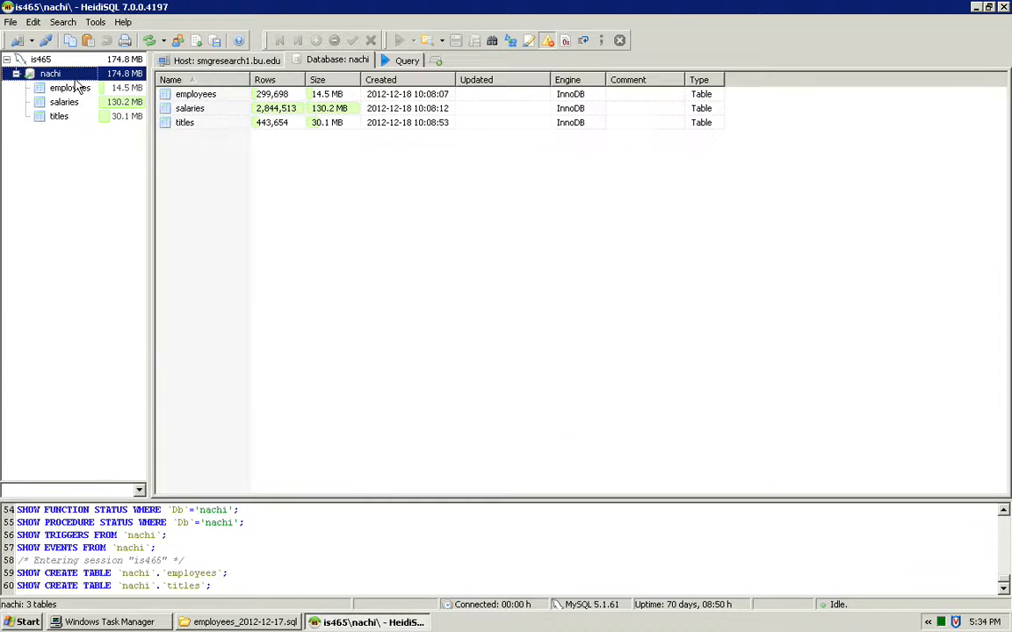
click(72, 90)
right_click(74, 90)
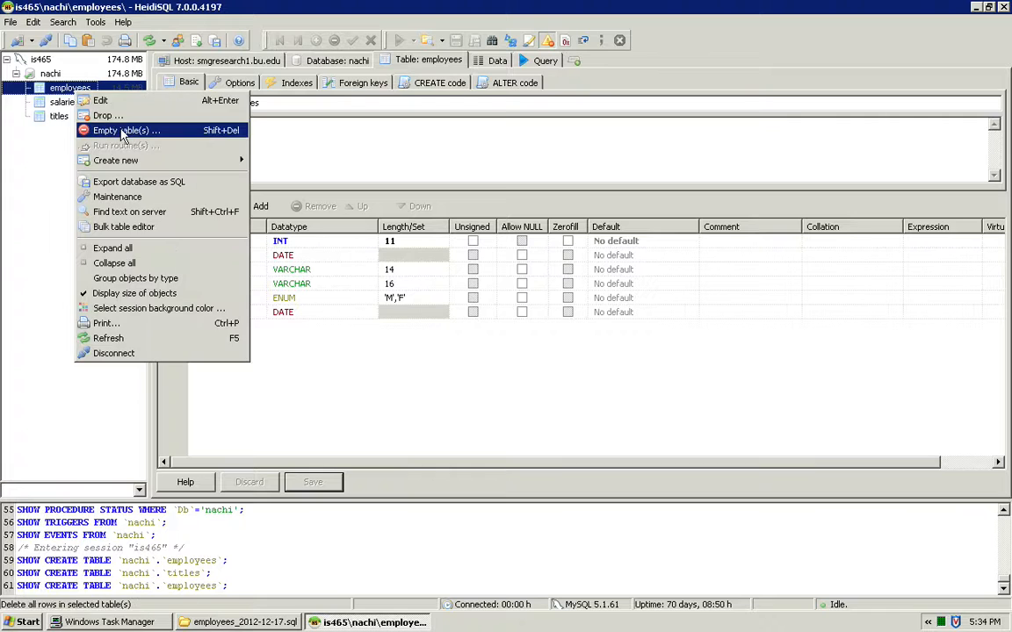
click(109, 115)
click(469, 331)
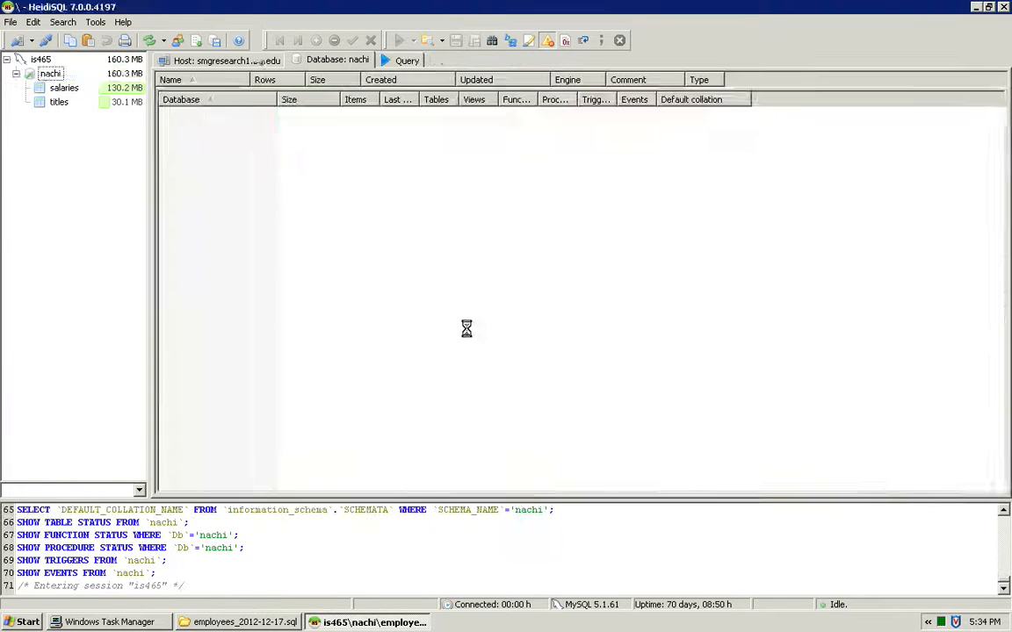
Drop the salaries table from the database.
click(61, 89)
right_click(65, 89)
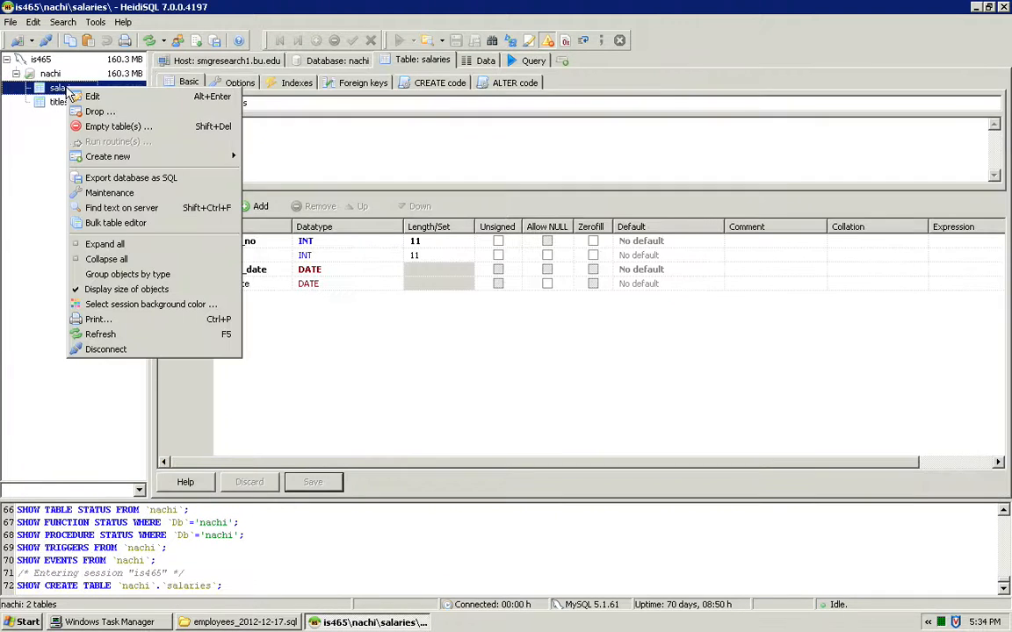
click(104, 112)
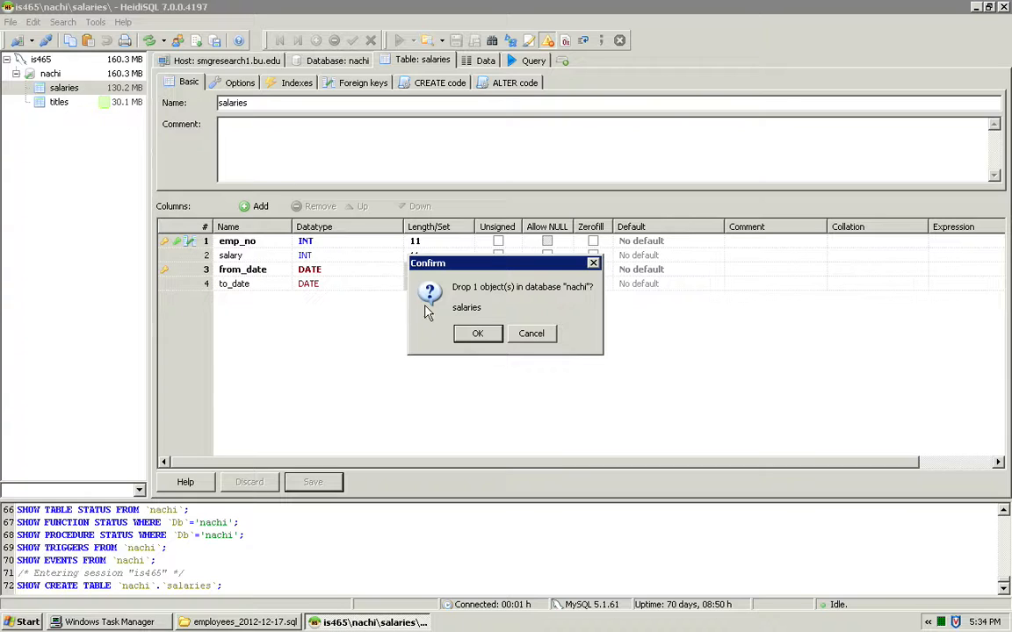
click(466, 333)
Drop the titles table from the database.
click(58, 89)
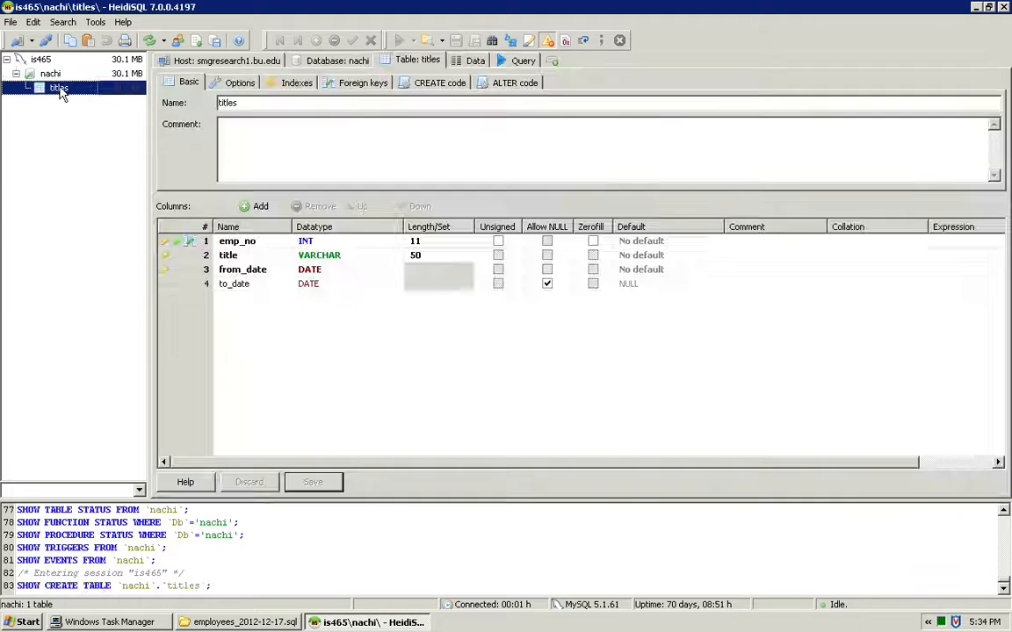
right_click(60, 91)
click(101, 111)
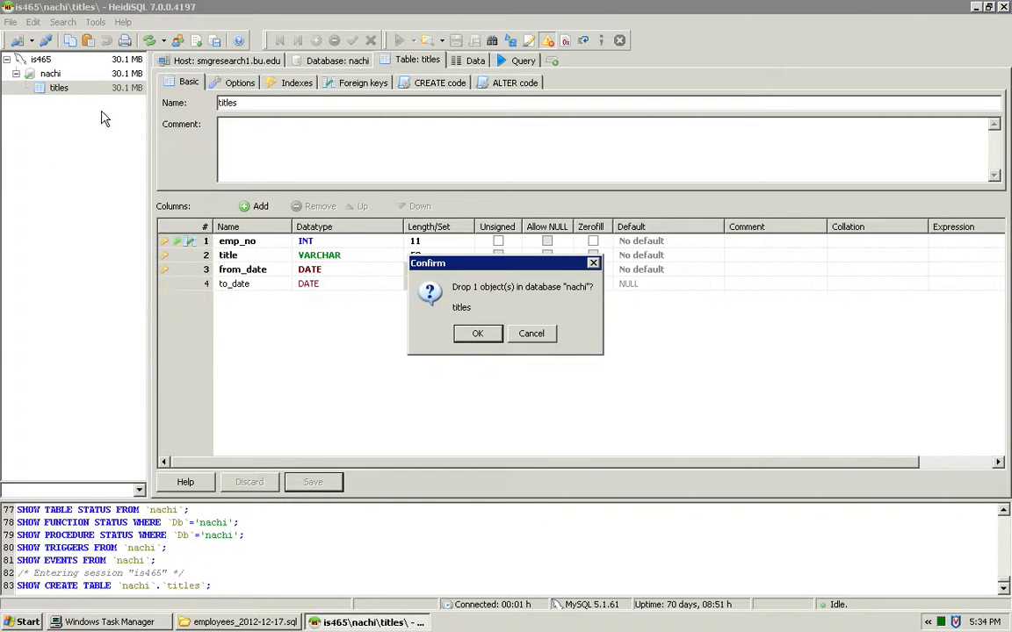
click(480, 335)
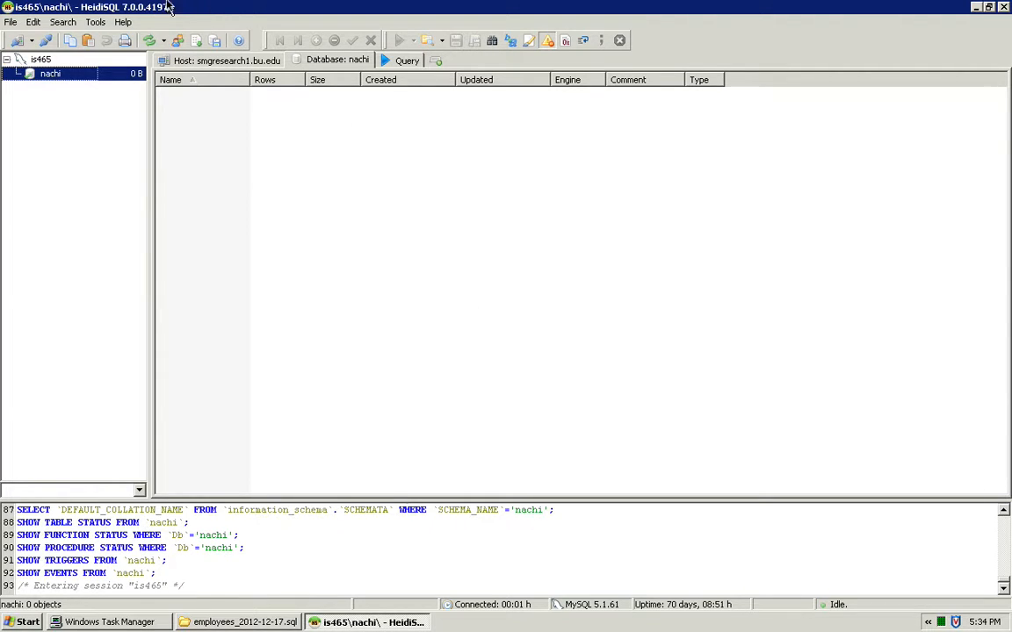
Load employees_2012-12-17.sql from the extracted desktop folder and run it directly without loading it into the query editor.
click(97, 23)
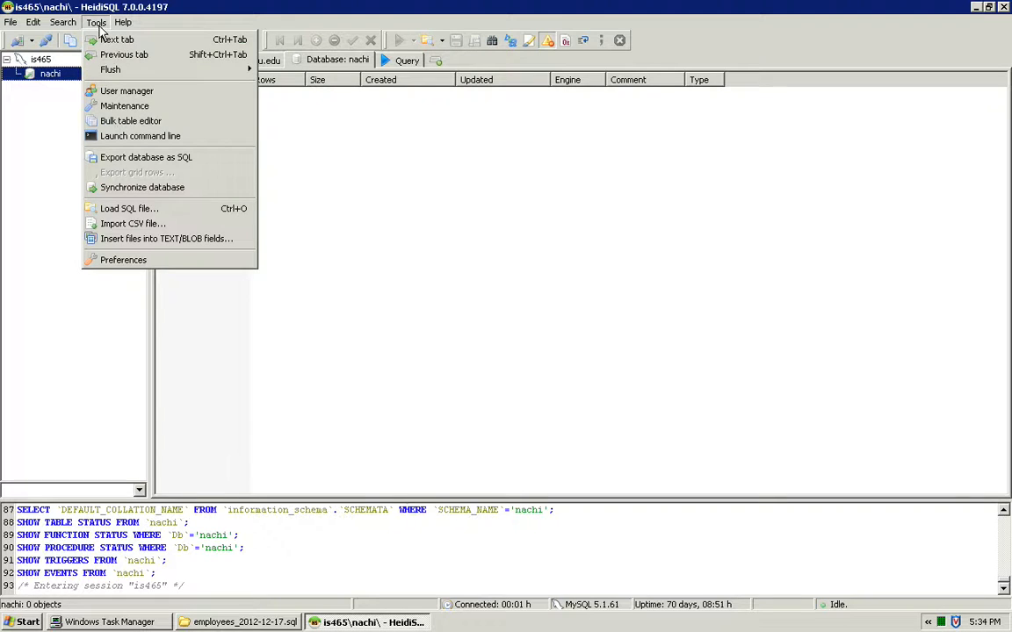
click(208, 211)
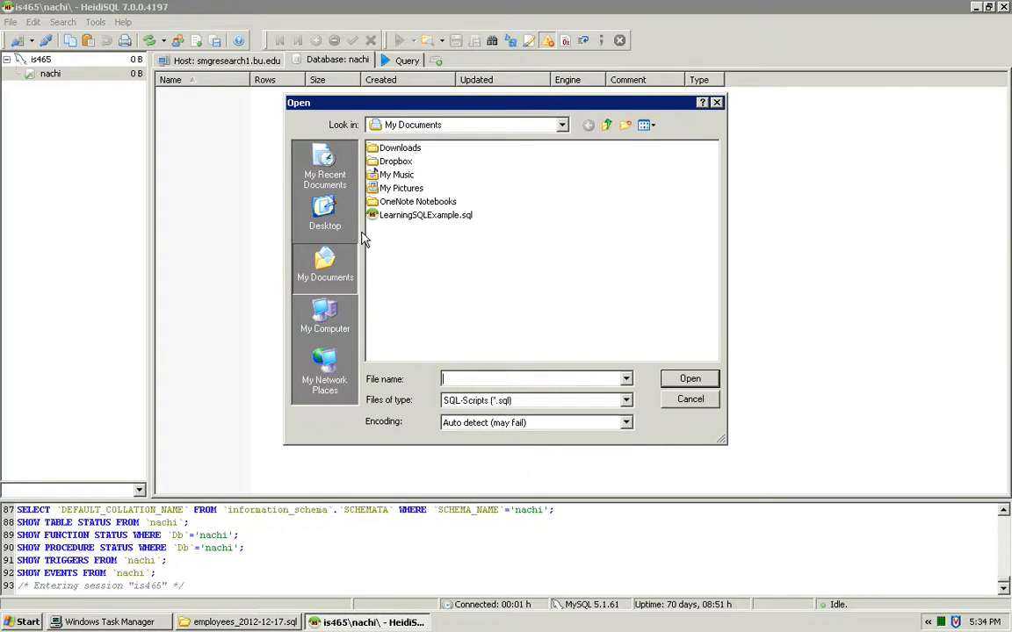
click(324, 213)
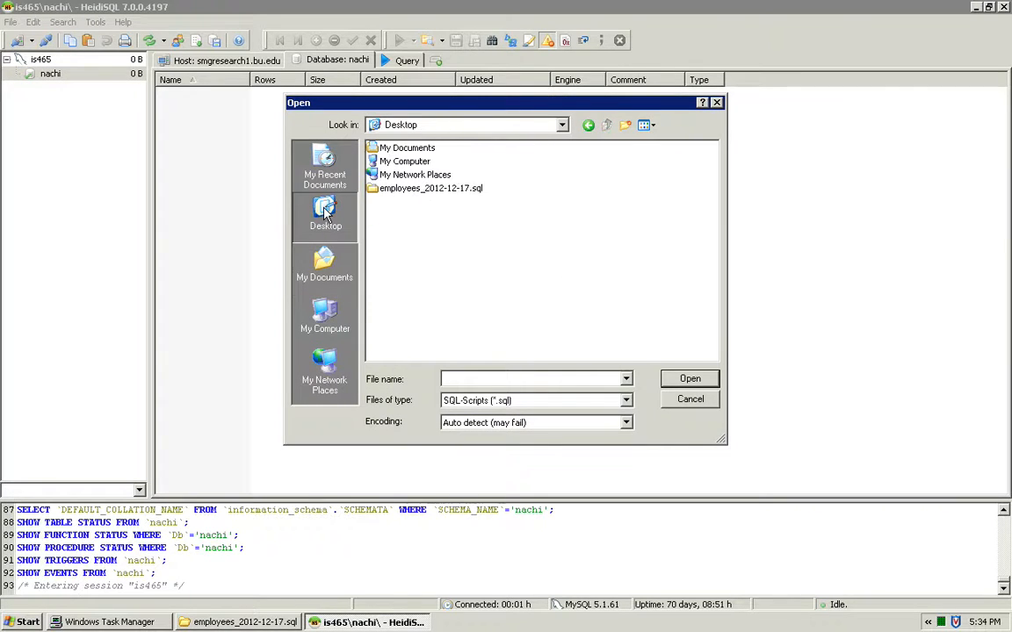
double_click(475, 193)
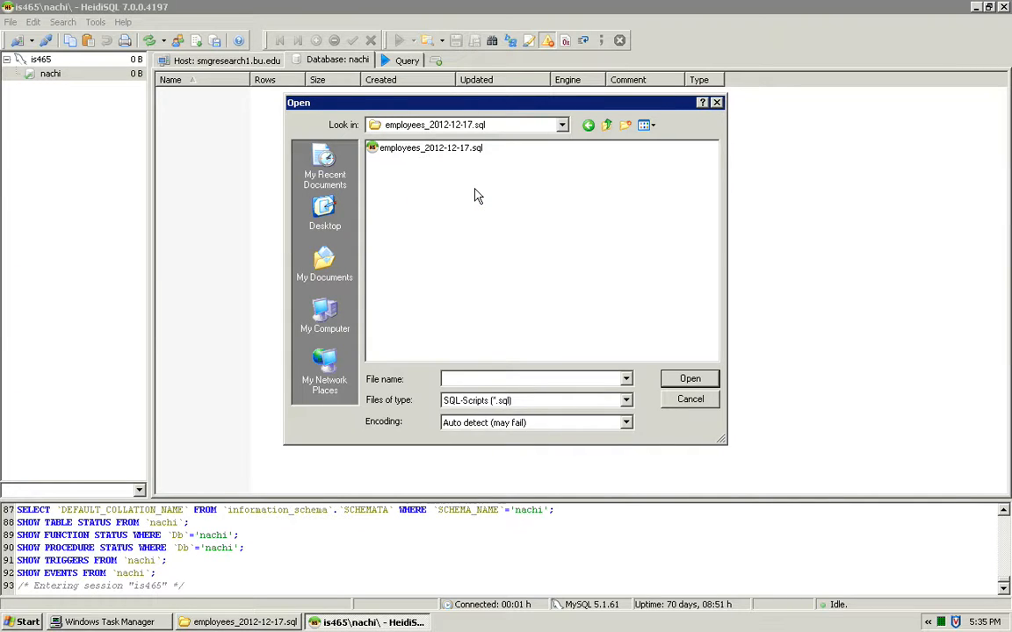
click(428, 147)
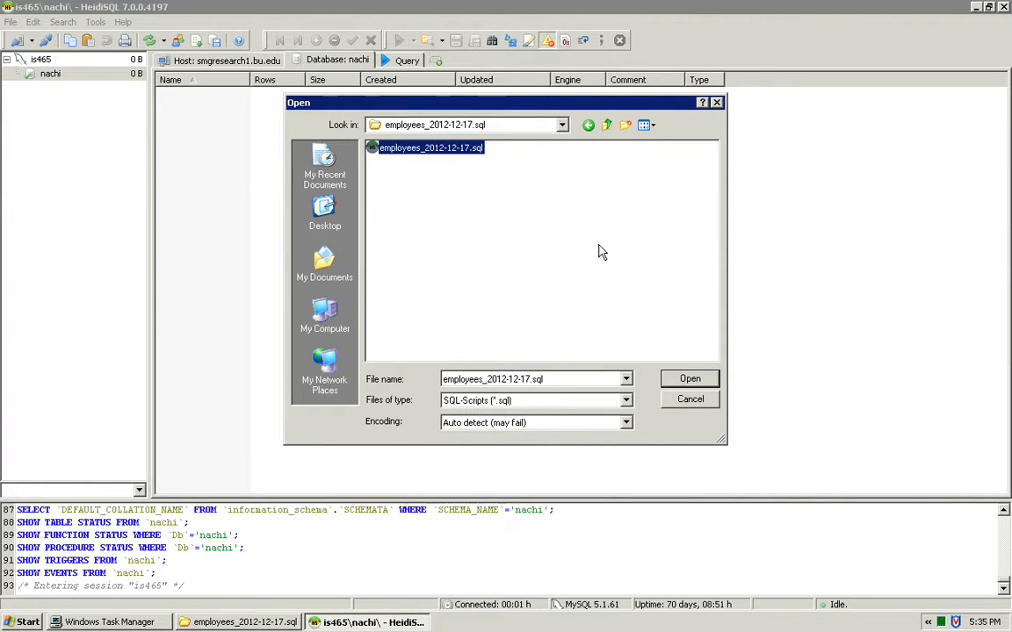
click(684, 384)
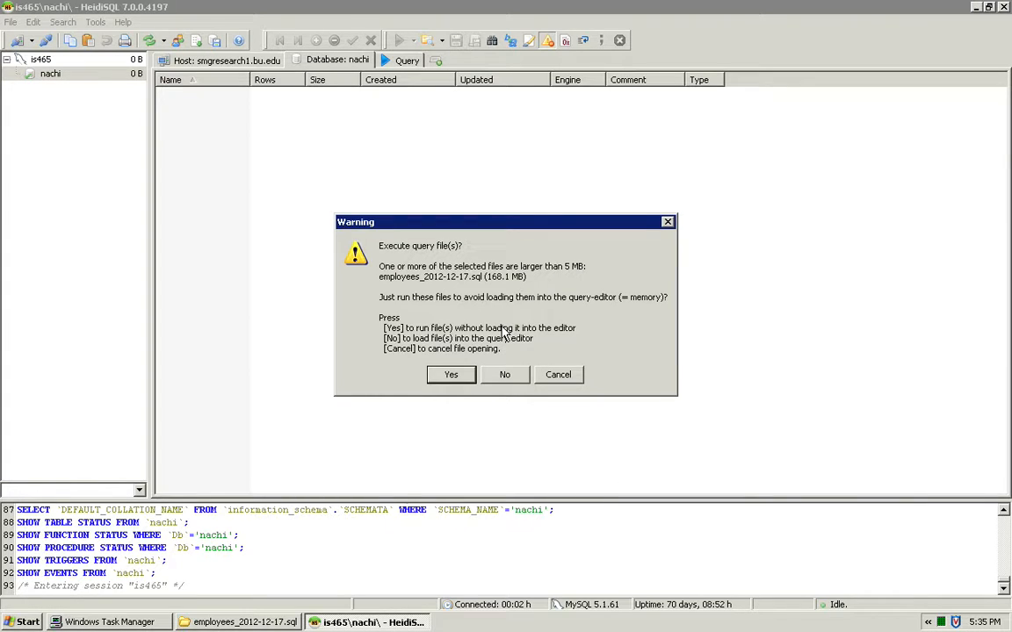
click(448, 375)
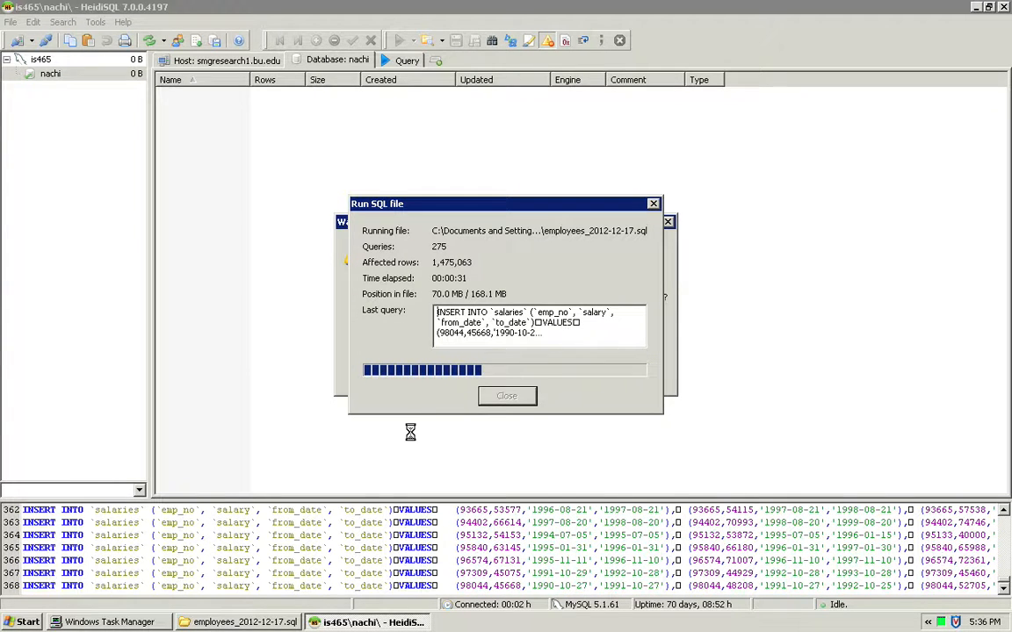
Switch to Windows Task Manager to check the running processes during the SQL import.
click(124, 622)
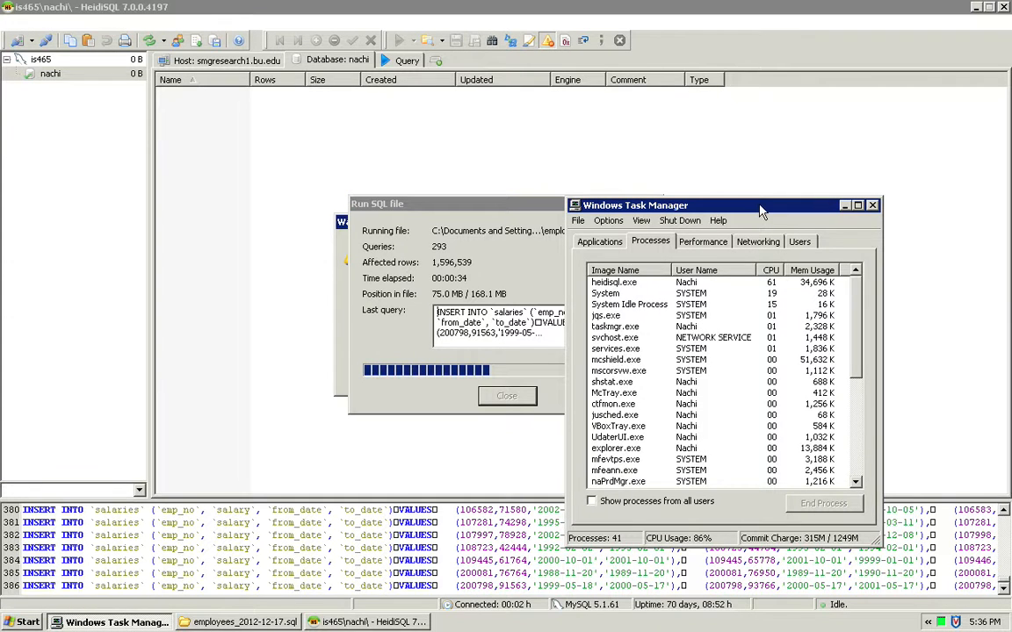
Move Task Manager clear of the import progress dialog, monitor the heidisql.exe process during the import, and minimize Task Manager.
drag(759, 202, 846, 204)
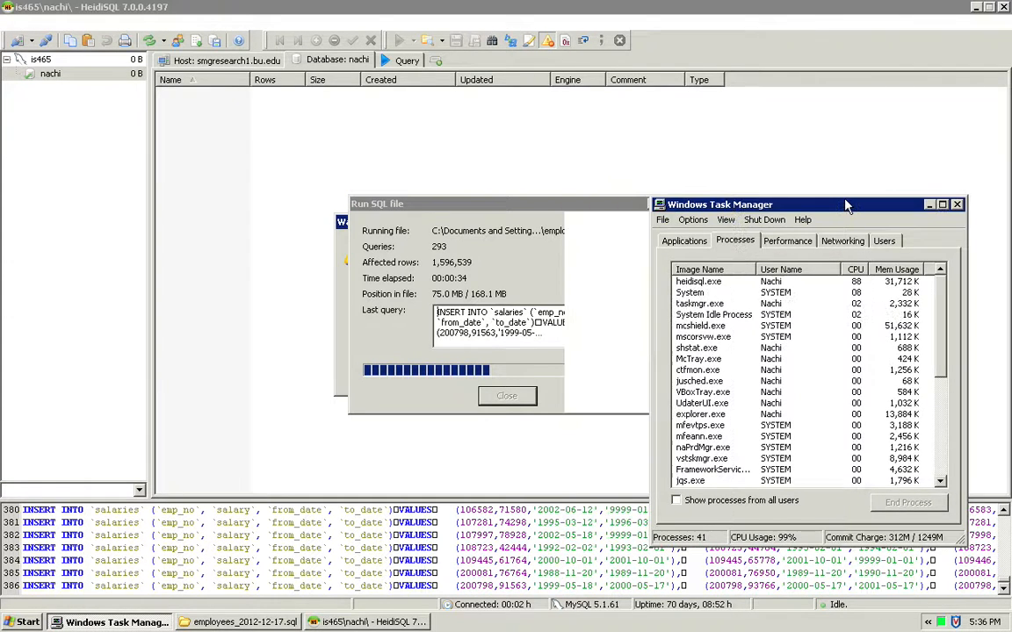
drag(846, 205, 894, 203)
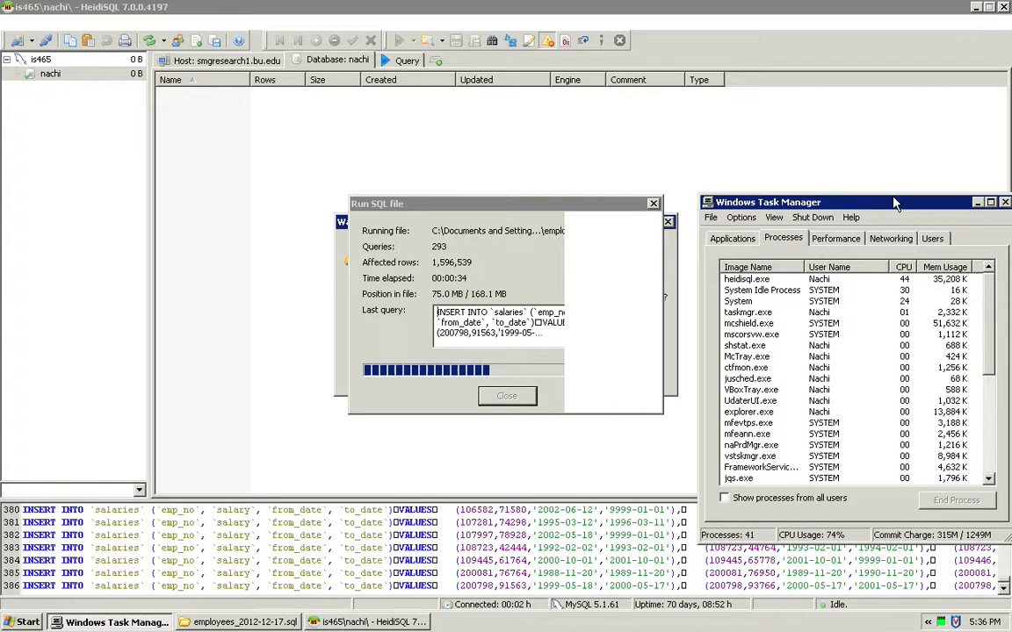
click(868, 278)
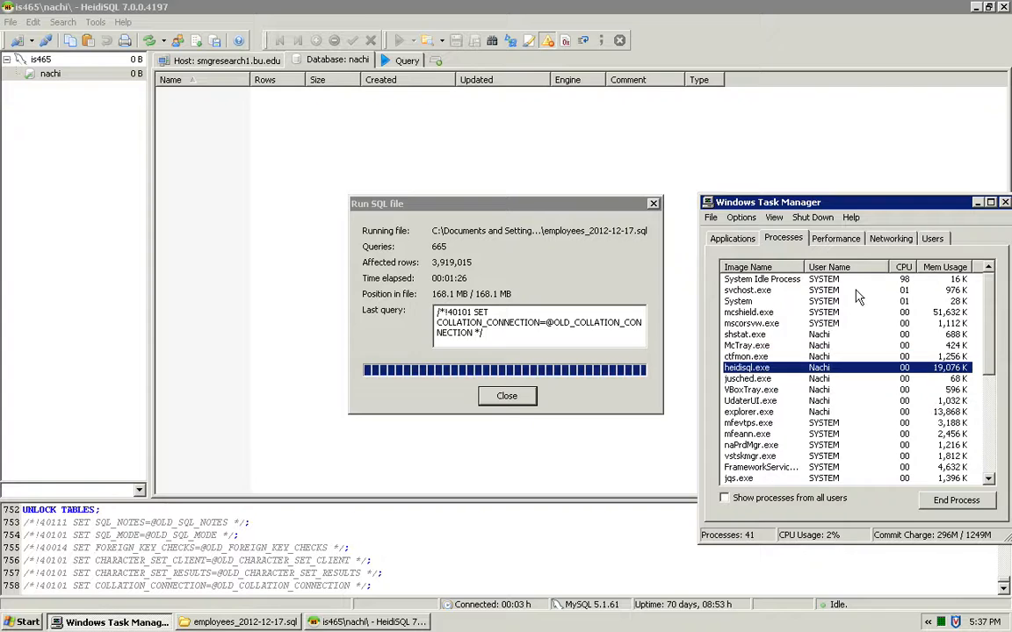
click(977, 203)
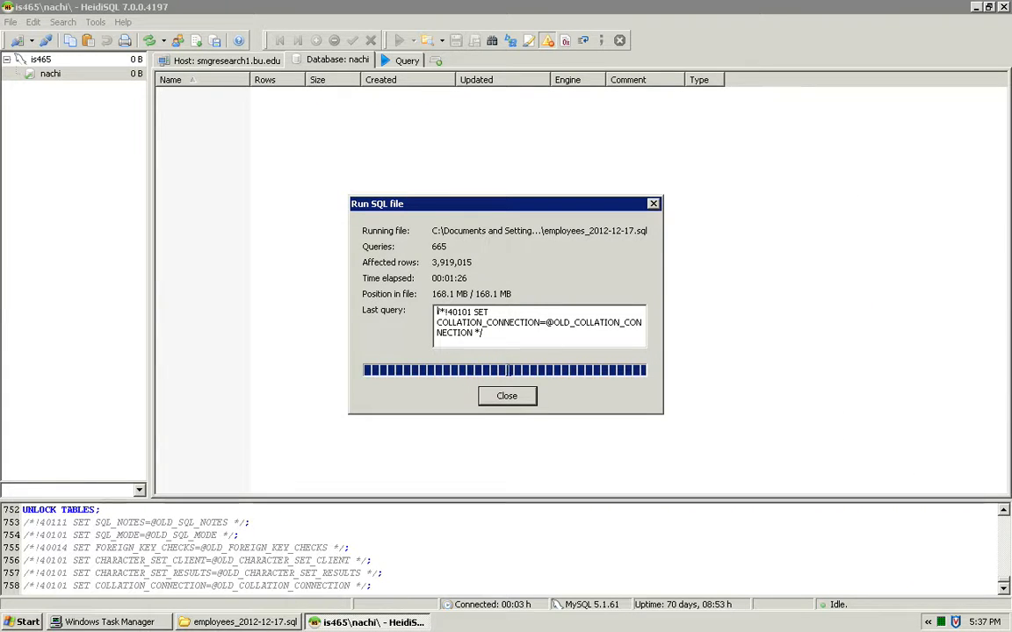
Close the completed SQL import dialog, refresh the database, and expand its table list with the tree widened to fit full table names.
click(514, 399)
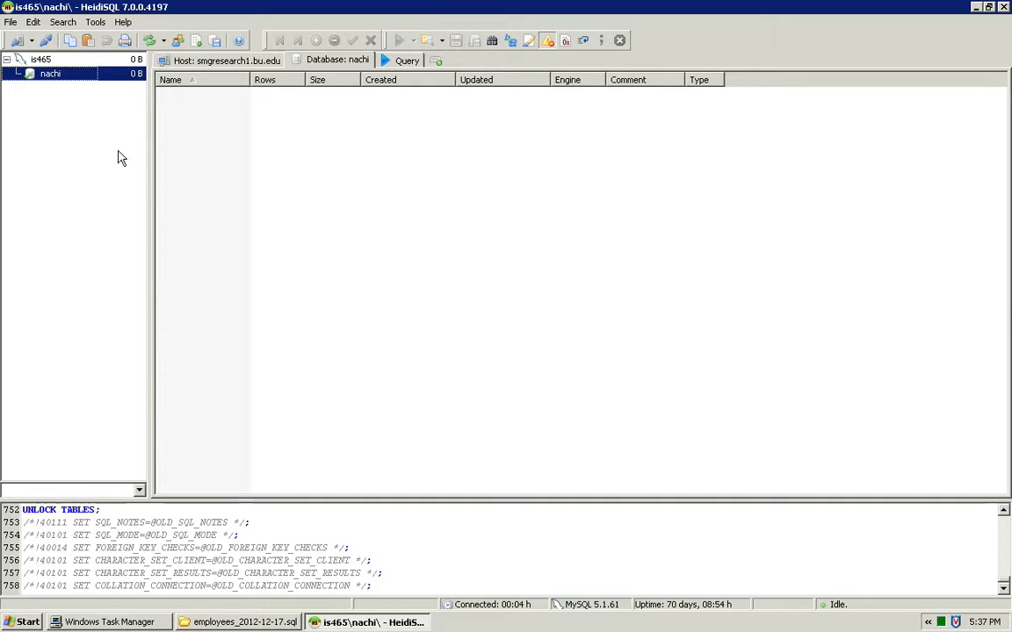
click(148, 40)
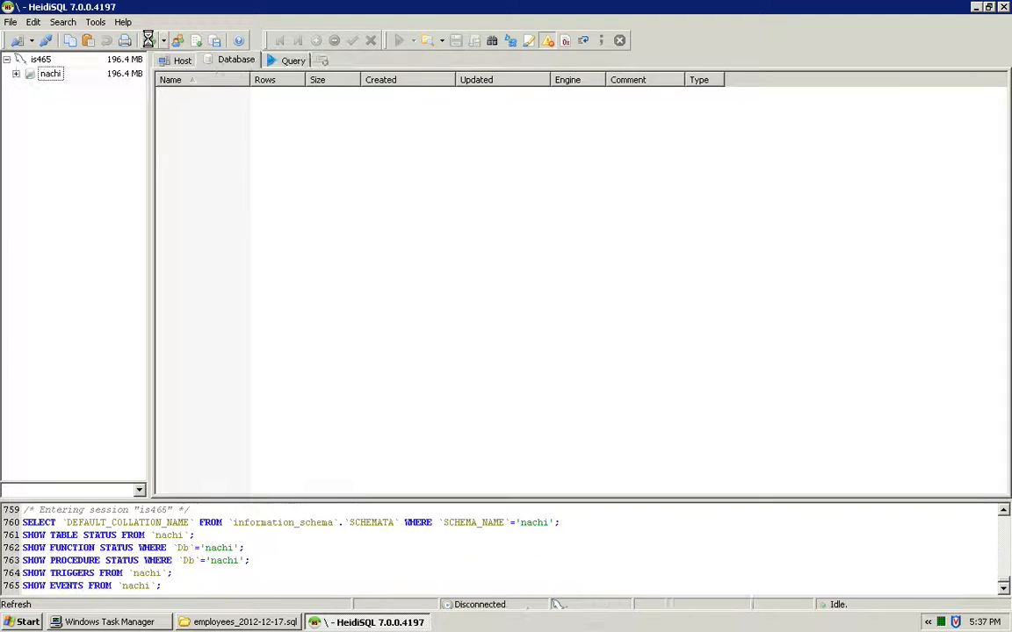
click(16, 74)
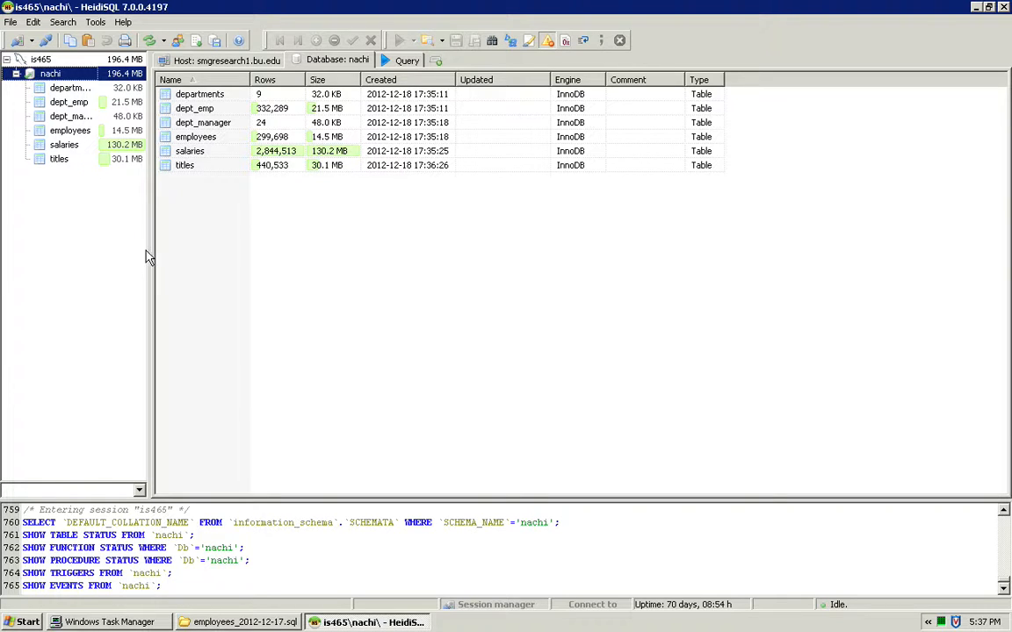
drag(150, 254, 192, 254)
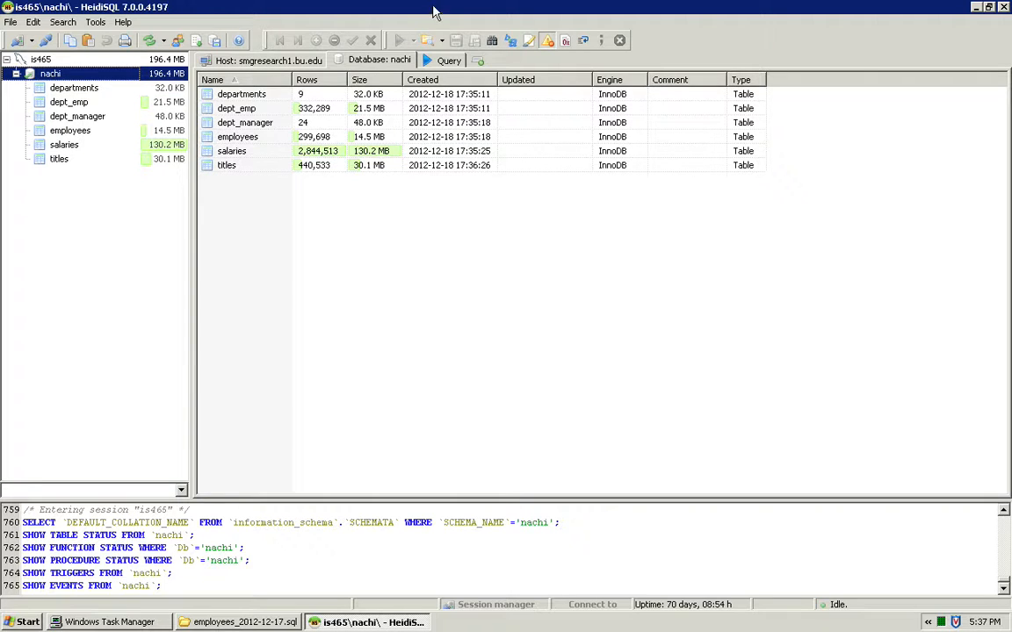
View the query editor, return to the database's table overview, and switch to the Mac desktop.
click(443, 60)
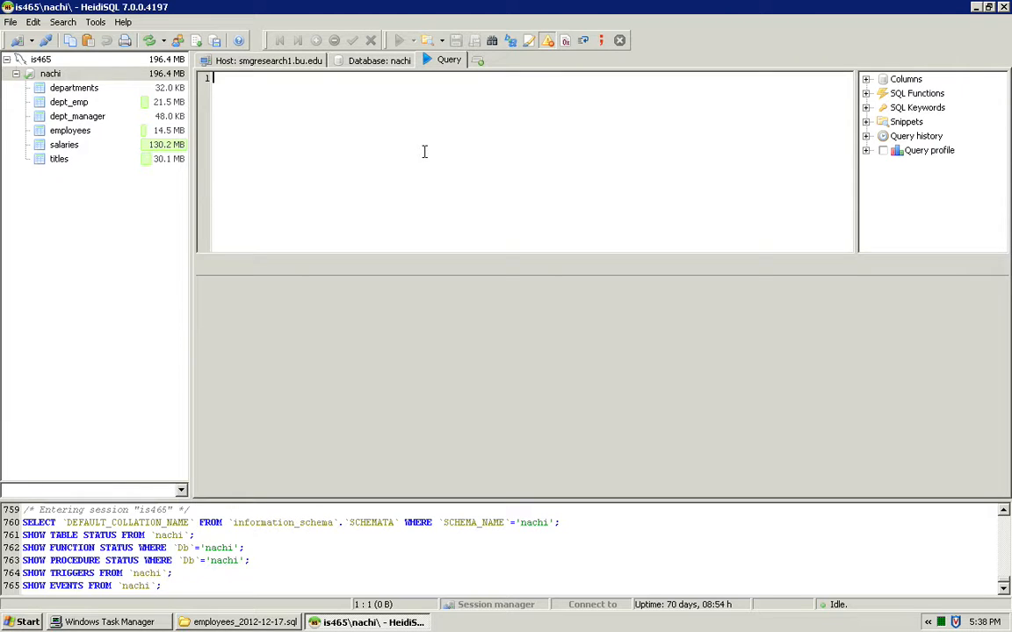
click(391, 65)
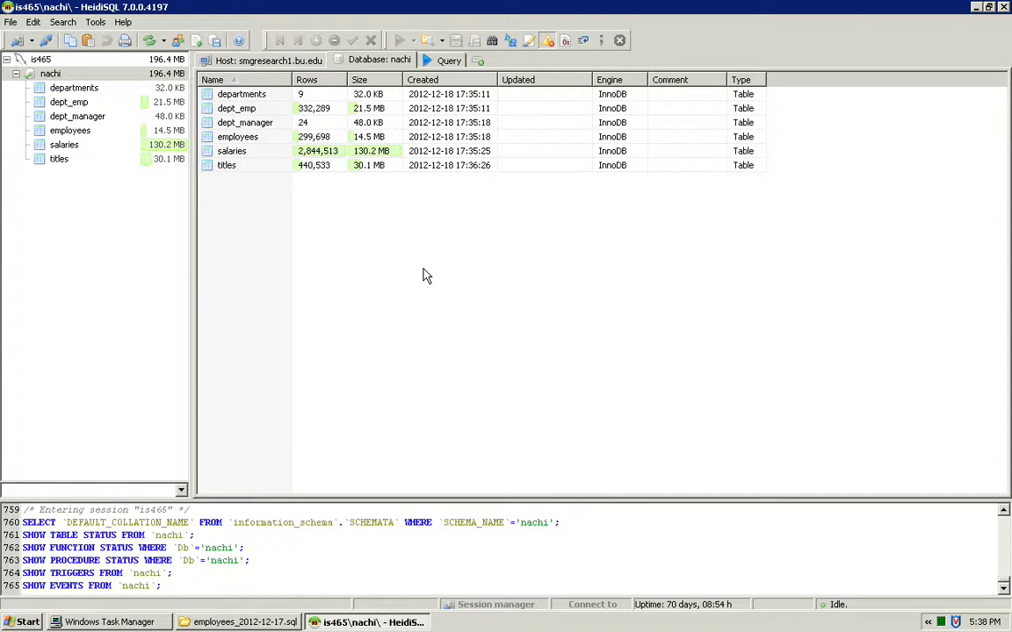
key(ctrl+Left)
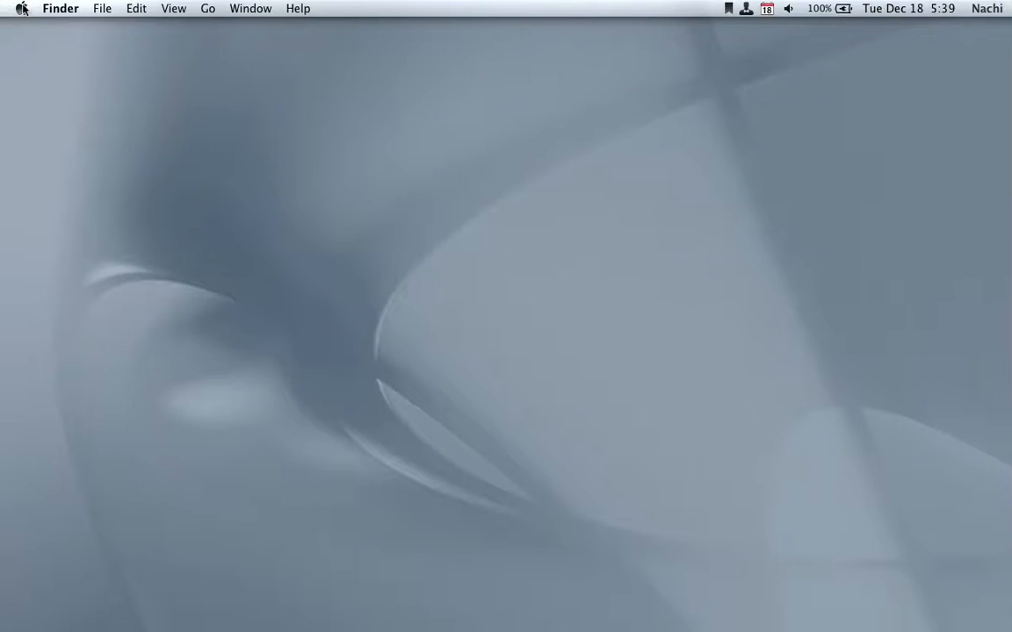